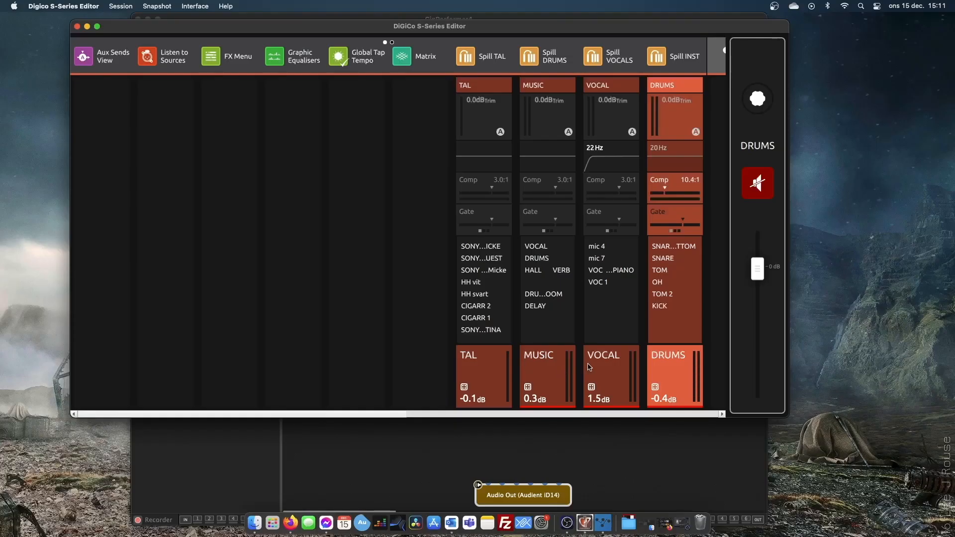
# Examine the insert routing and group assignments of the VOCAL group and the DRUMS group
pyautogui.click(607, 129)
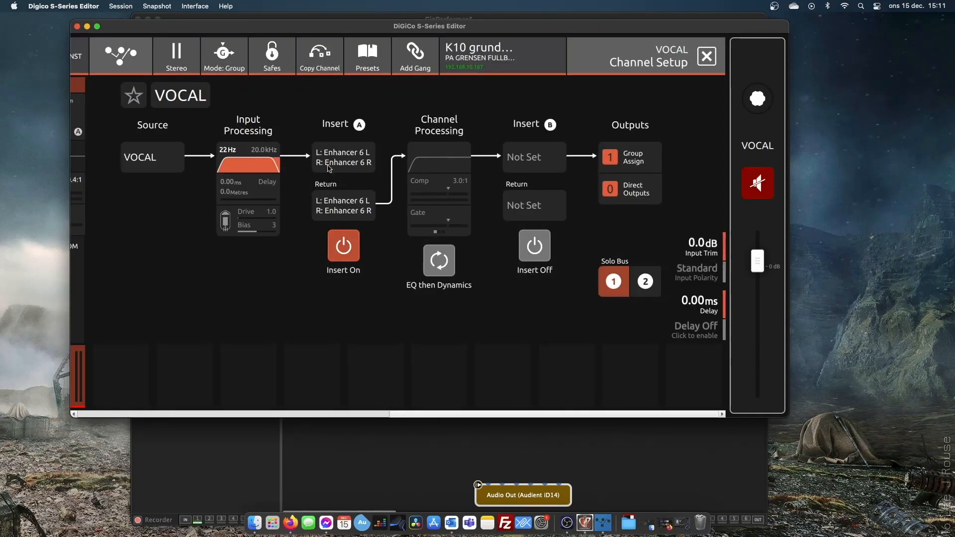
pyautogui.click(653, 160)
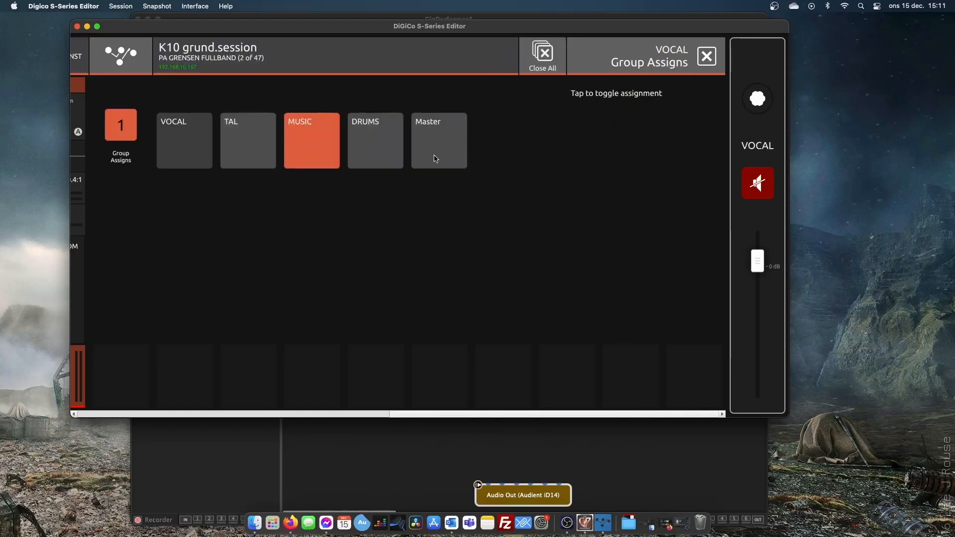
pyautogui.click(701, 53)
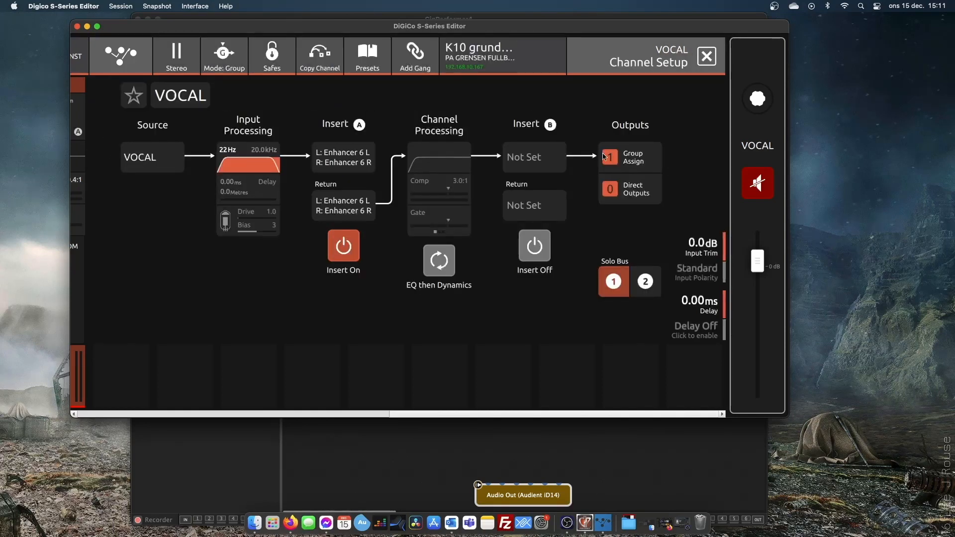
pyautogui.click(576, 216)
pyautogui.click(689, 377)
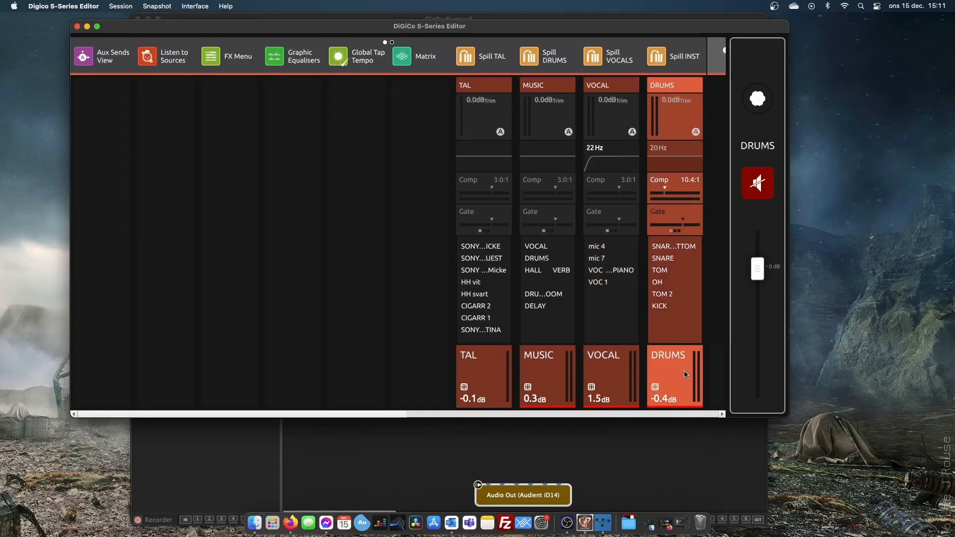
pyautogui.click(674, 357)
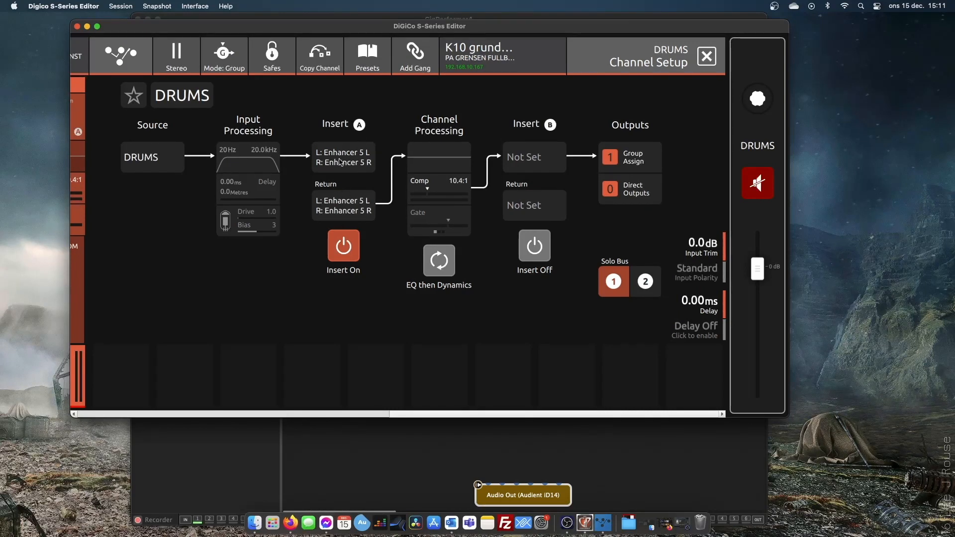
pyautogui.click(639, 159)
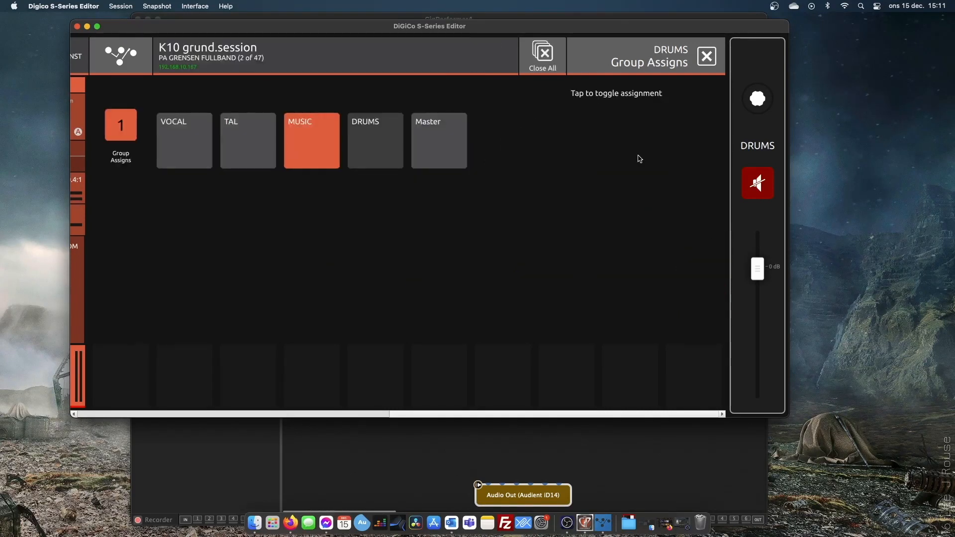
# Examine the insert routing and group assignments of the TAL group and the MUSIC group
pyautogui.click(481, 364)
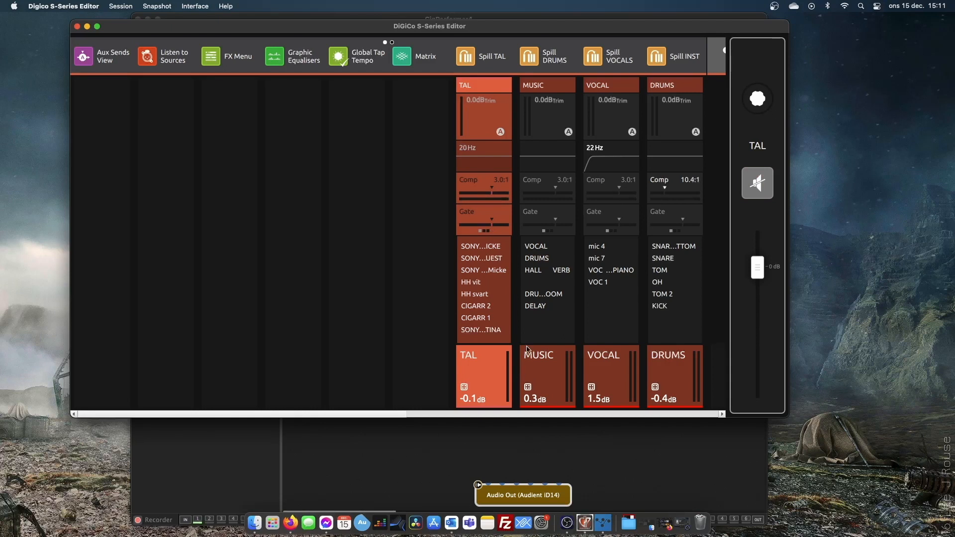
pyautogui.click(507, 209)
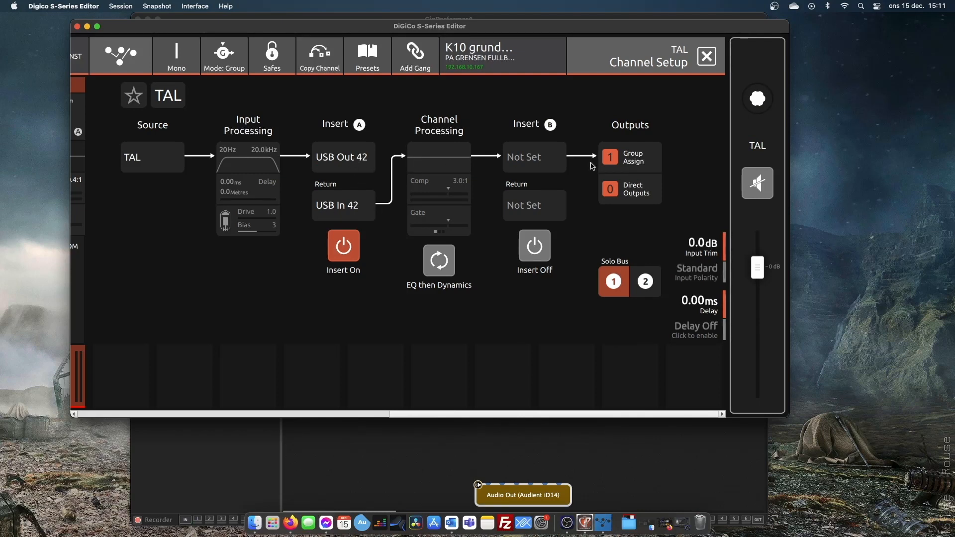
pyautogui.click(628, 158)
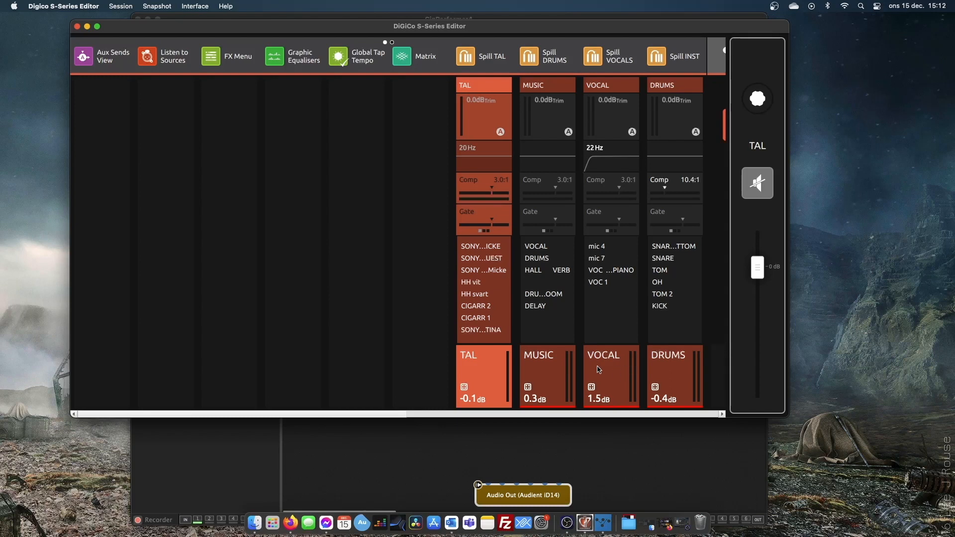
pyautogui.click(559, 370)
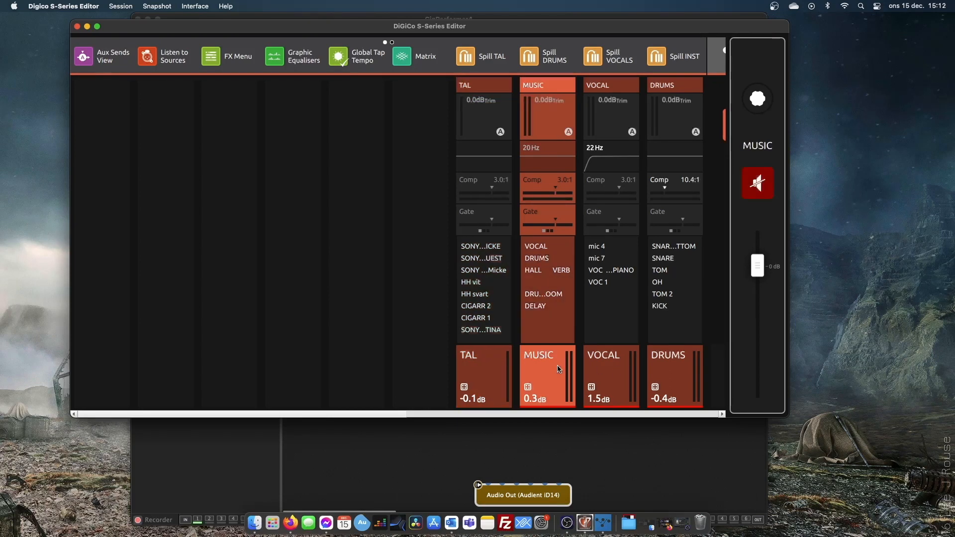
pyautogui.click(549, 121)
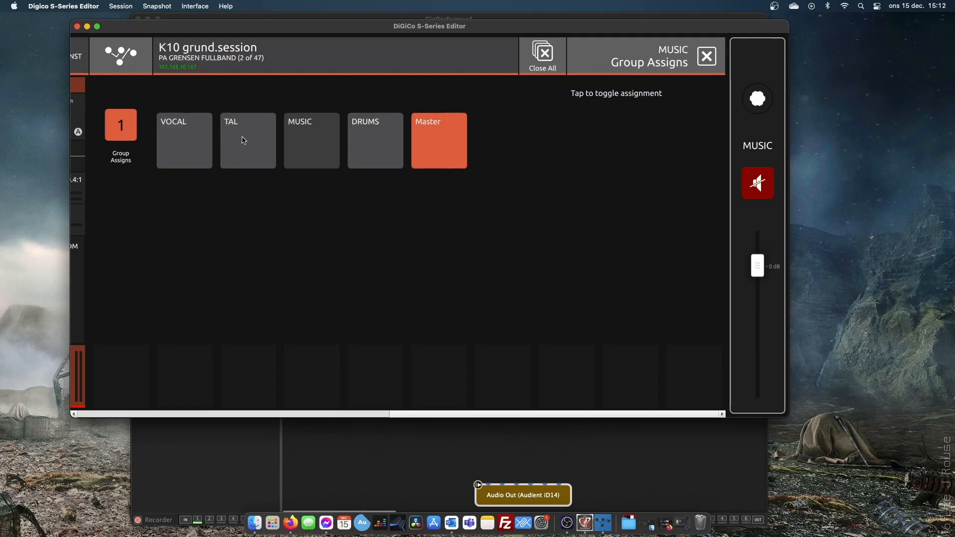
pyautogui.click(705, 58)
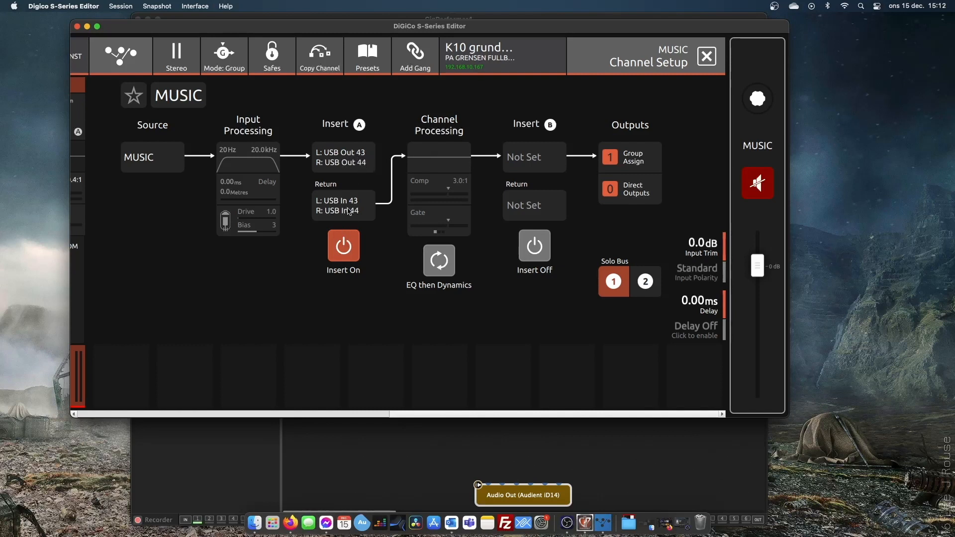
# Switch to GigPerformer, add the oeksound soothe2 AudioUnit to the rackspace, and wire Audio In channels 1 and 2 to its first two inputs
pyautogui.click(440, 432)
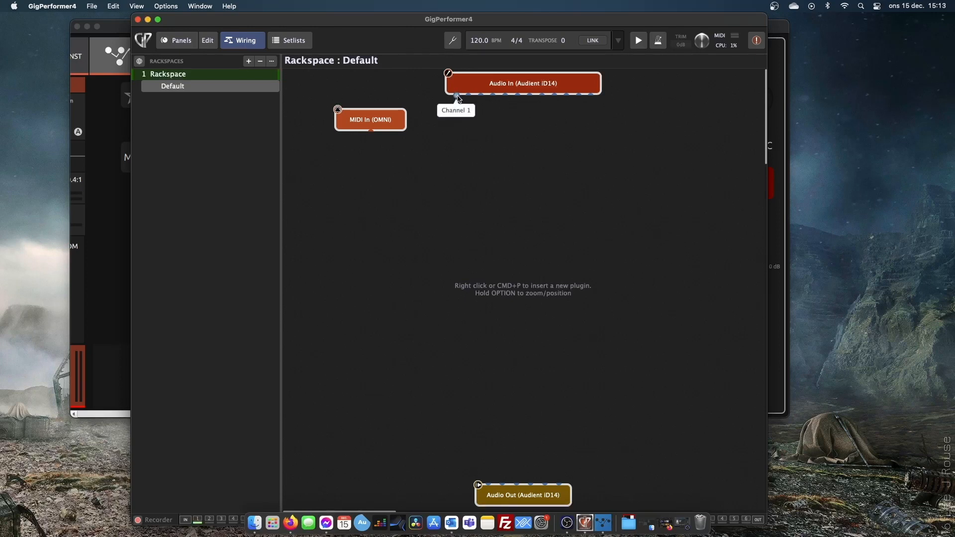
pyautogui.rightClick(530, 169)
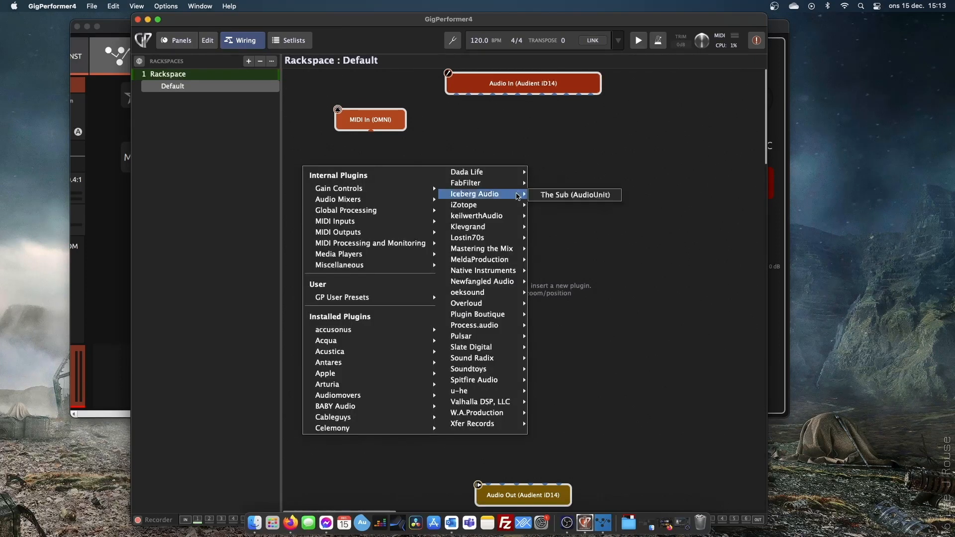
pyautogui.moveTo(522, 293)
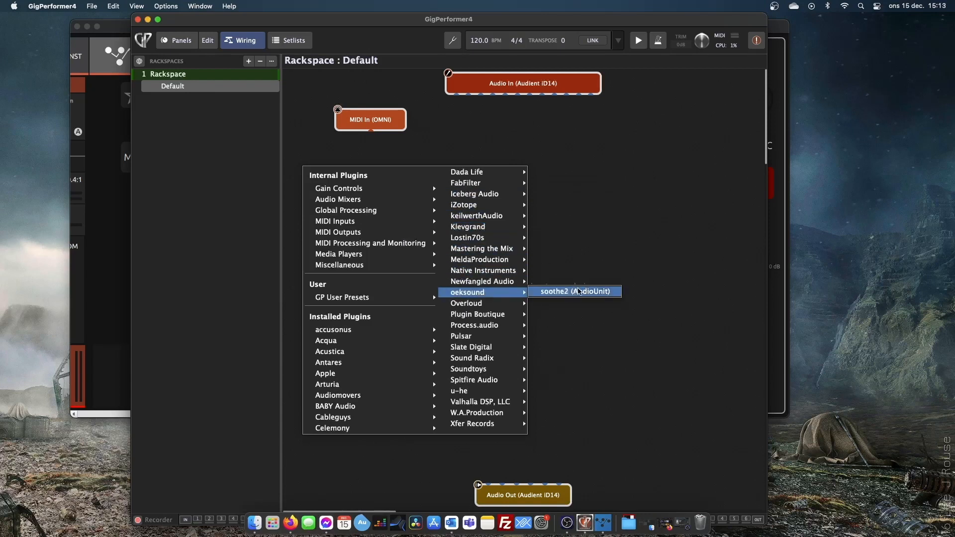
pyautogui.click(577, 291)
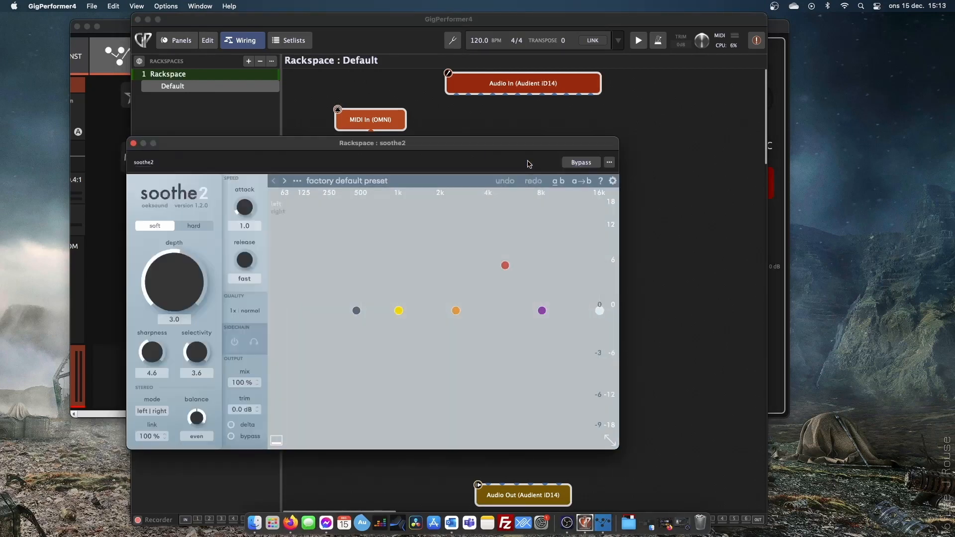
pyautogui.moveTo(532, 172); pyautogui.dragTo(599, 190)
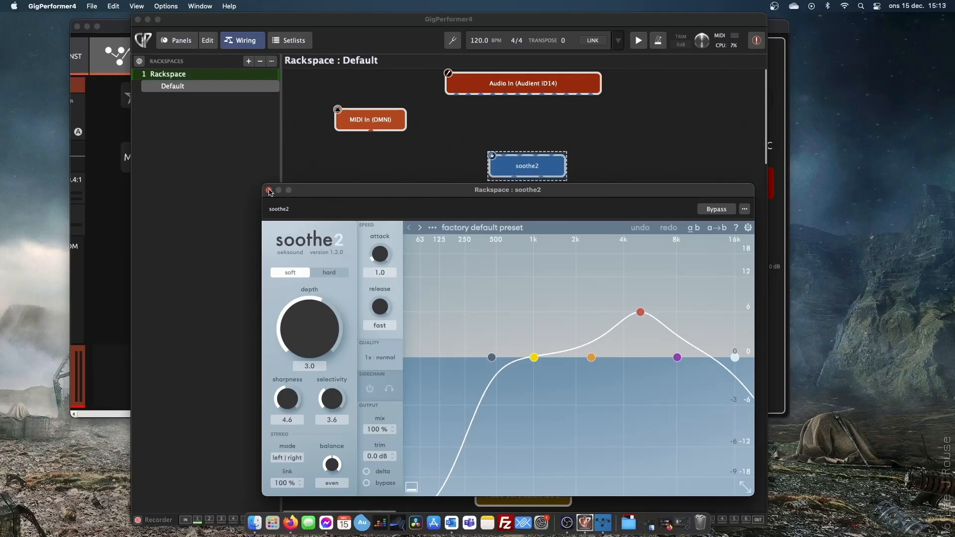
pyautogui.click(269, 191)
pyautogui.moveTo(456, 96); pyautogui.dragTo(504, 156)
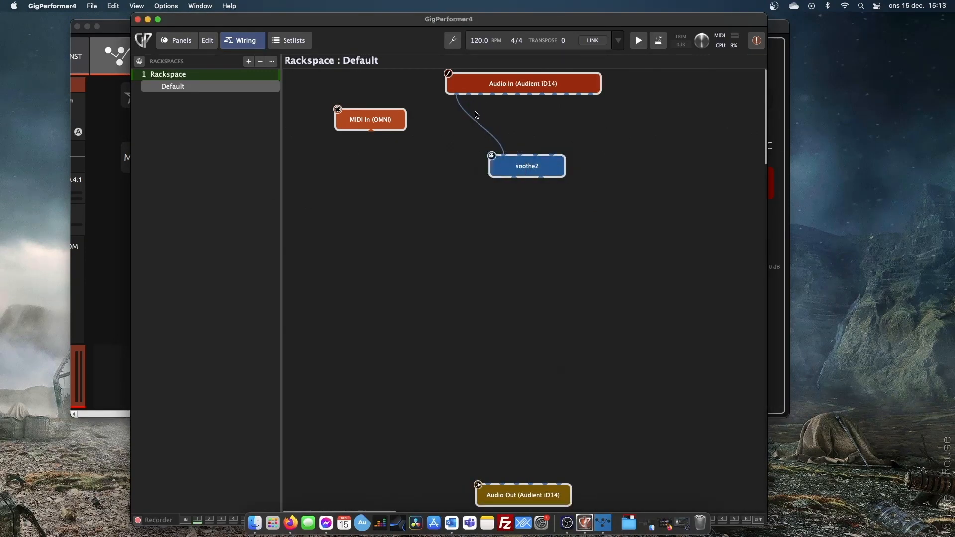
pyautogui.moveTo(468, 95); pyautogui.dragTo(520, 156)
# Insert the FabFilter Pro-MB plugin below soothe2 in the rackspace wiring
pyautogui.rightClick(517, 270)
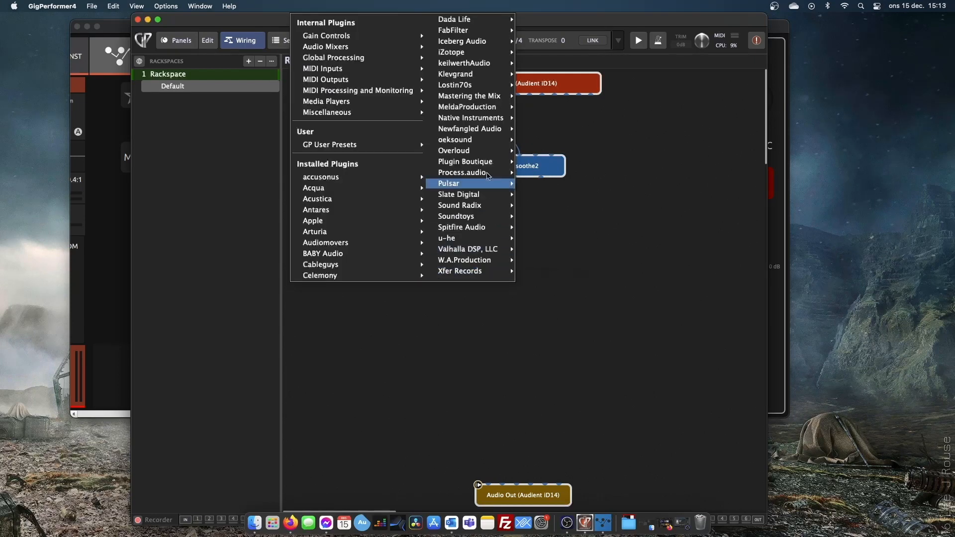
pyautogui.moveTo(484, 143)
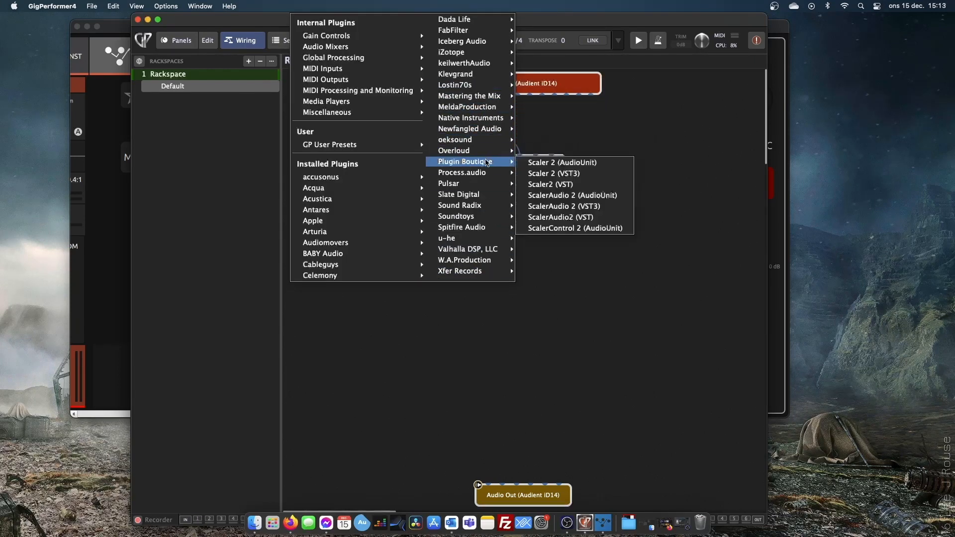
pyautogui.moveTo(490, 64)
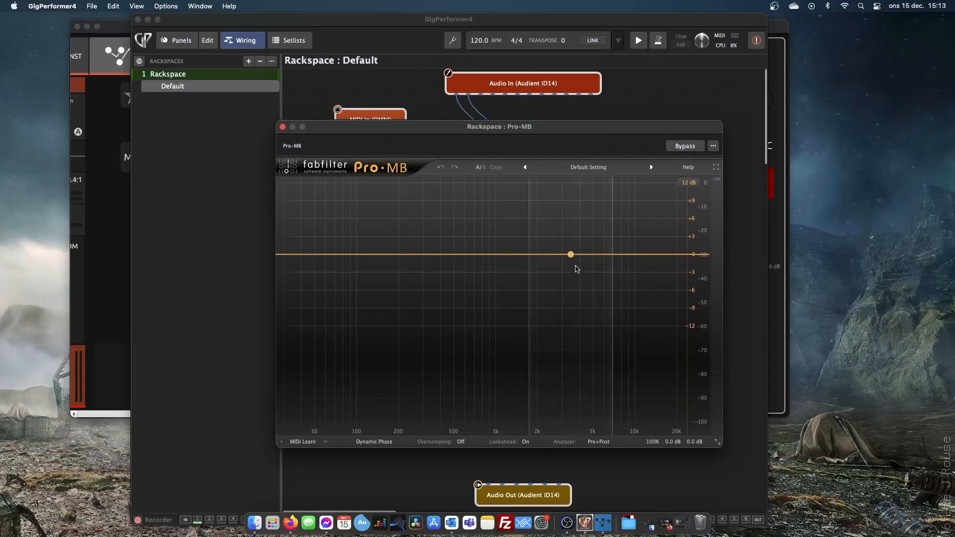
# Create four adjoining compression bands in Pro-MB, working from the highs down to the lows and widening the second band toward 1 kHz
pyautogui.click(662, 254)
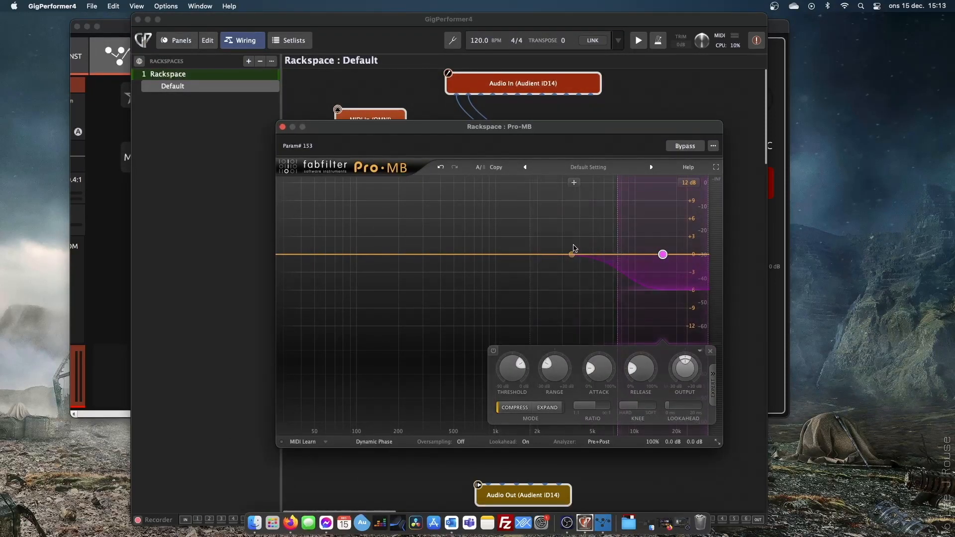
pyautogui.click(588, 255)
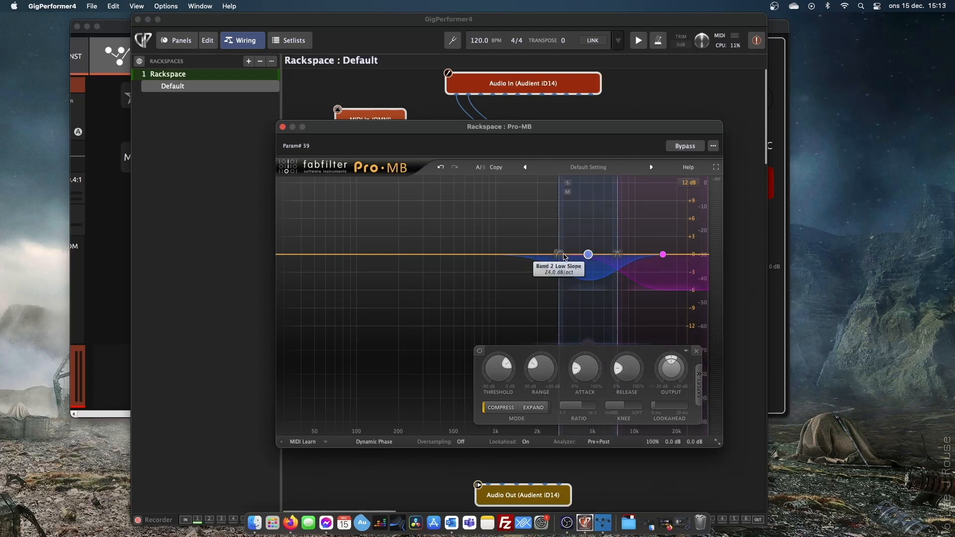
pyautogui.moveTo(588, 254); pyautogui.dragTo(557, 255)
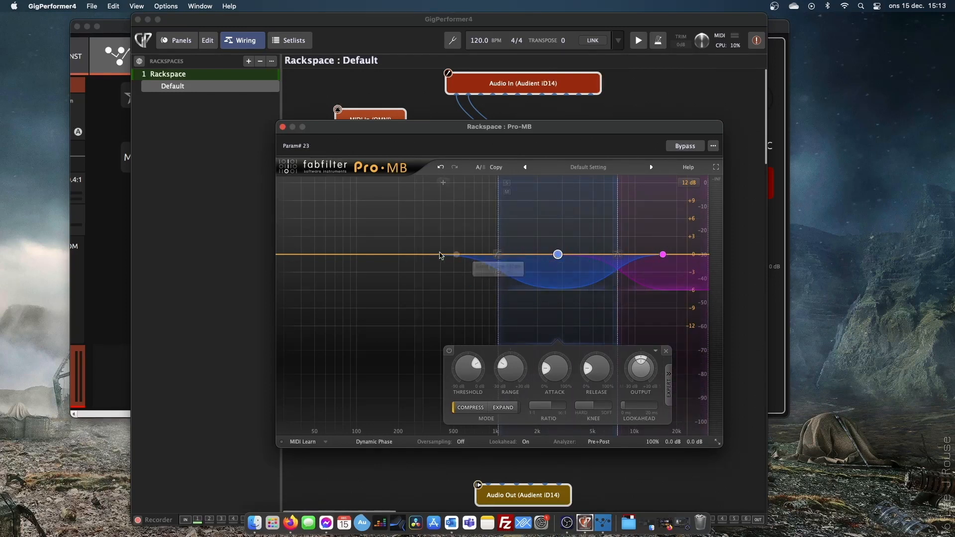
pyautogui.click(453, 257)
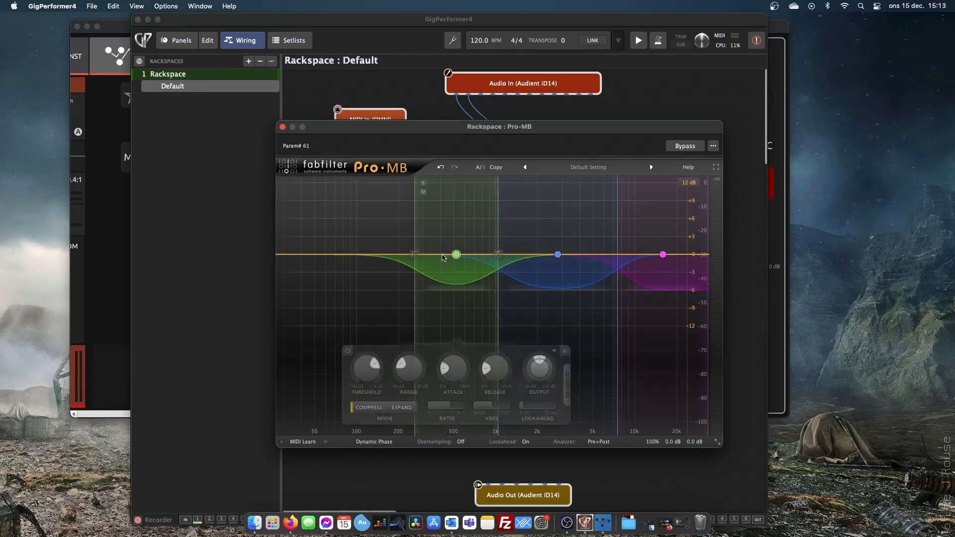
pyautogui.click(301, 256)
# Adjust the crossovers between Pro-MB's three lower bands to slightly above 200 Hz and 1 kHz, and close the plugin editor
pyautogui.moveTo(320, 255); pyautogui.dragTo(418, 256)
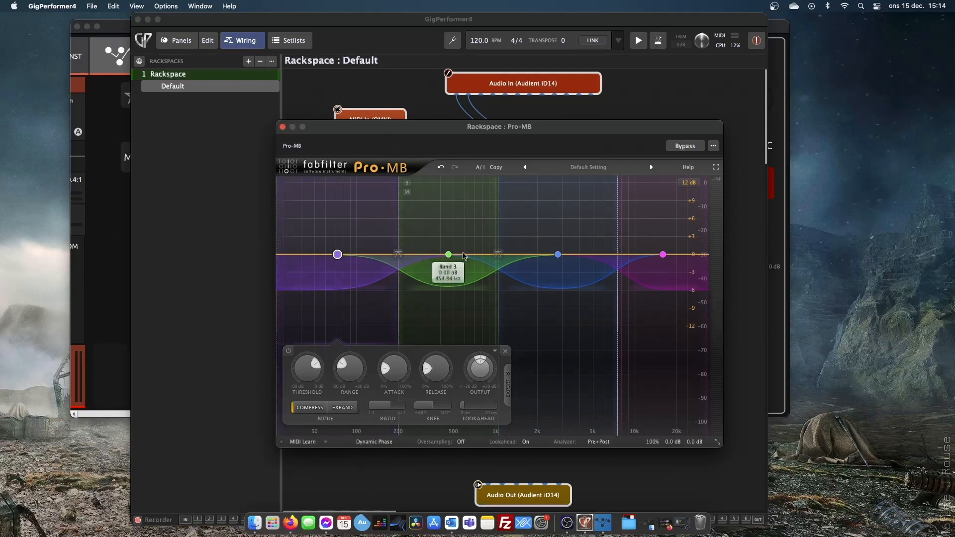
pyautogui.moveTo(498, 254); pyautogui.dragTo(504, 255)
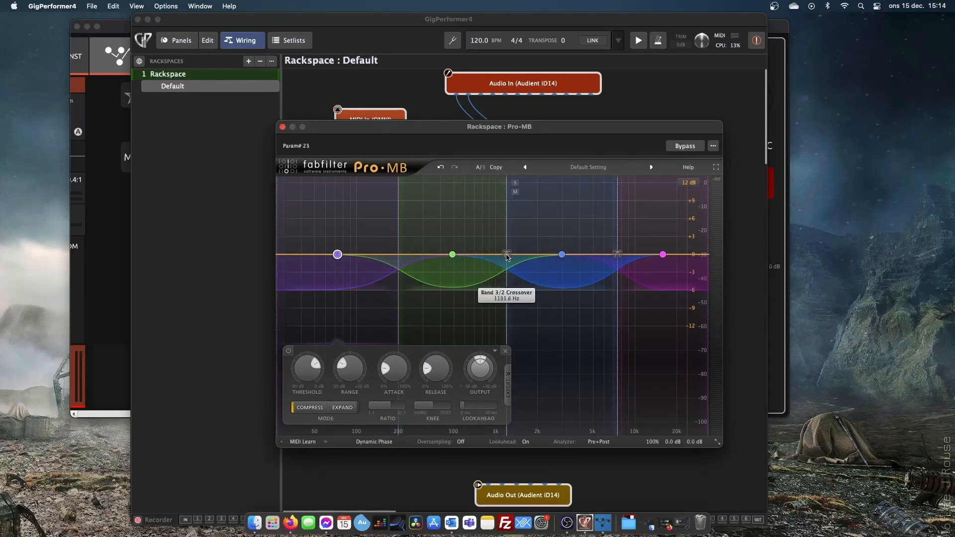
pyautogui.moveTo(399, 255); pyautogui.dragTo(406, 257)
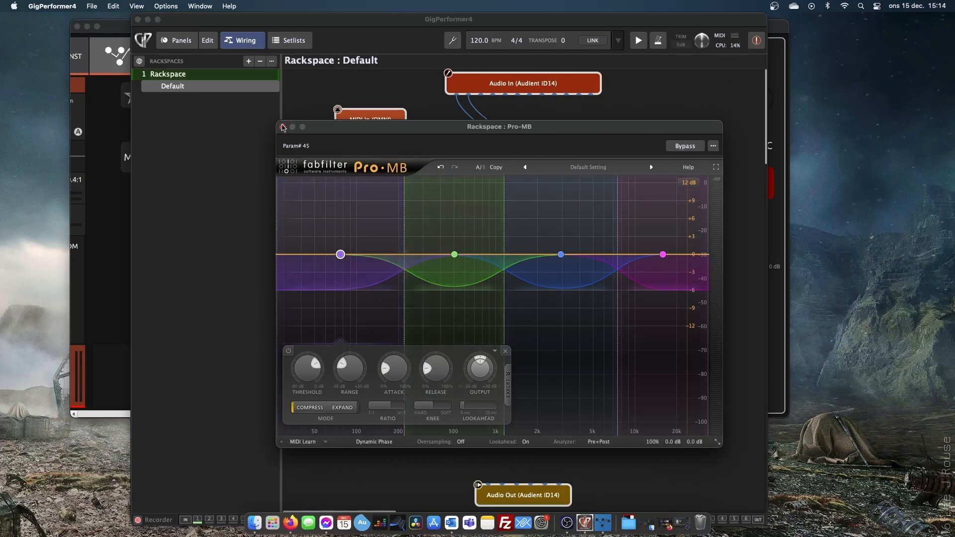
pyautogui.moveTo(341, 255); pyautogui.dragTo(343, 276)
pyautogui.press('super+w')
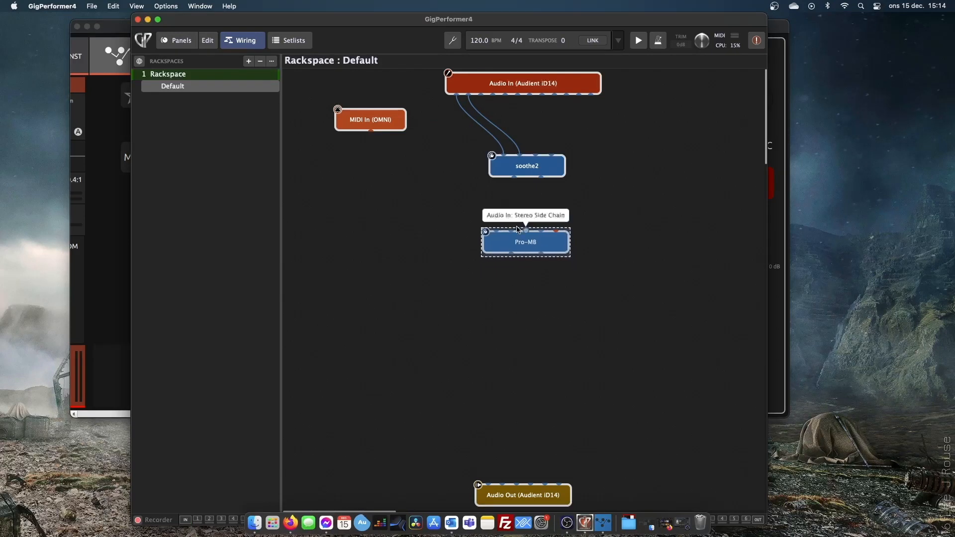
# Wire both soothe2 outputs to Pro-MB's first two inputs and place the Pro-MB block closer beneath soothe2
pyautogui.moveTo(515, 178); pyautogui.dragTo(497, 231)
pyautogui.moveTo(541, 178); pyautogui.dragTo(513, 231)
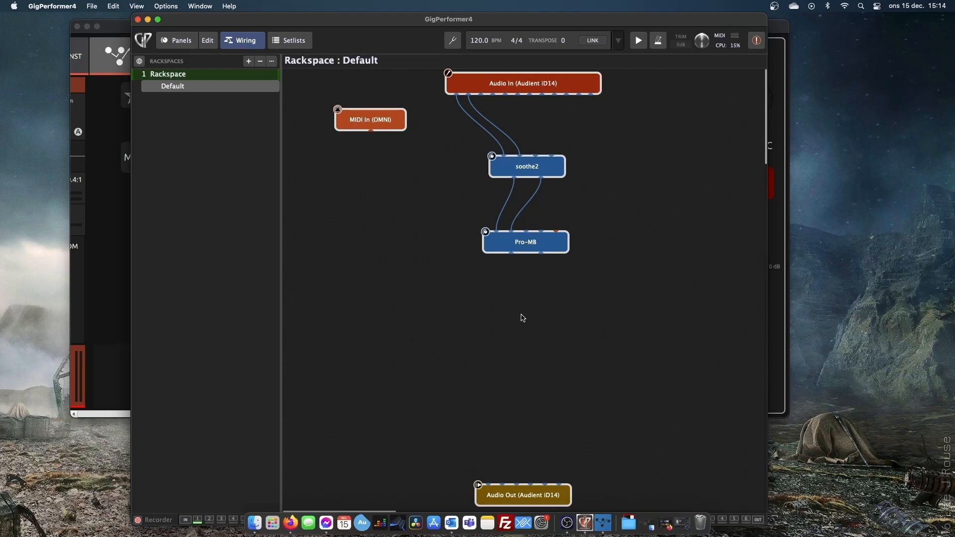
pyautogui.moveTo(532, 242); pyautogui.dragTo(531, 217)
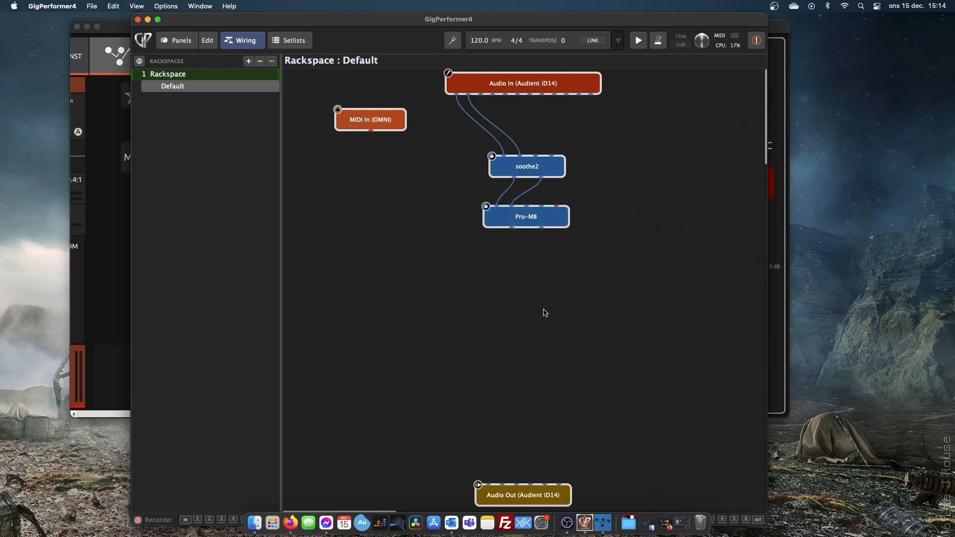
# Insert Acqua's DIAMOND3 (VST3) below Pro-MB and wire both Pro-MB outputs to its first two inputs
pyautogui.rightClick(546, 313)
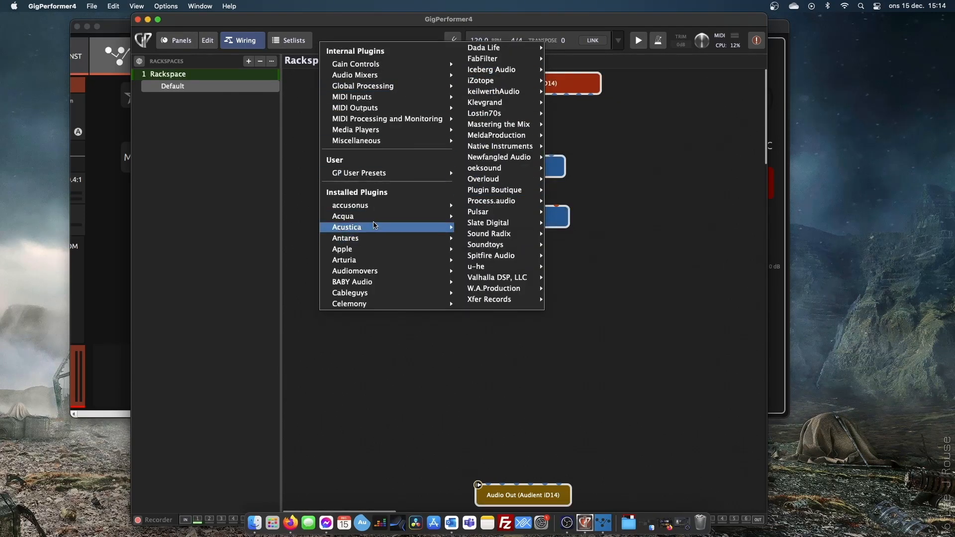
pyautogui.moveTo(376, 217)
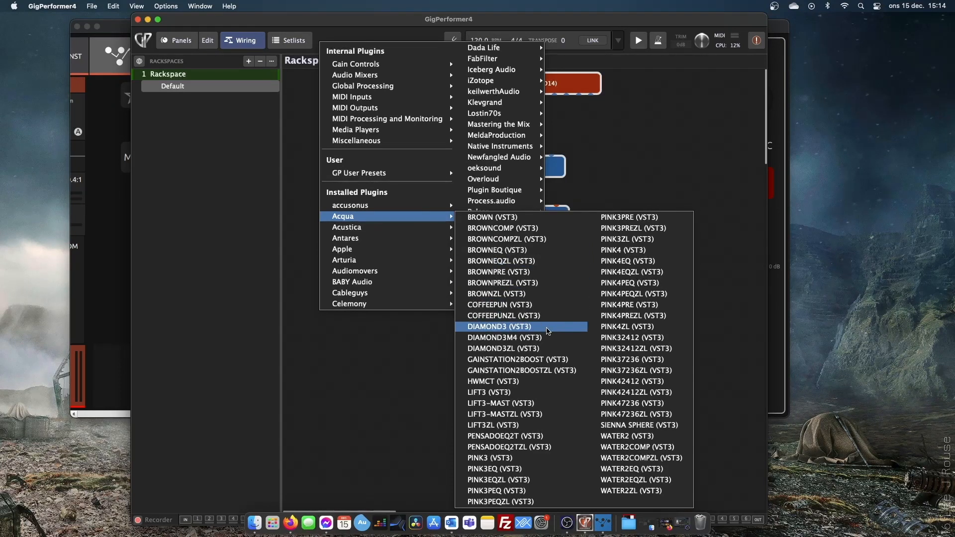
pyautogui.click(548, 331)
pyautogui.moveTo(513, 228); pyautogui.dragTo(515, 299)
pyautogui.moveTo(541, 229); pyautogui.dragTo(541, 243)
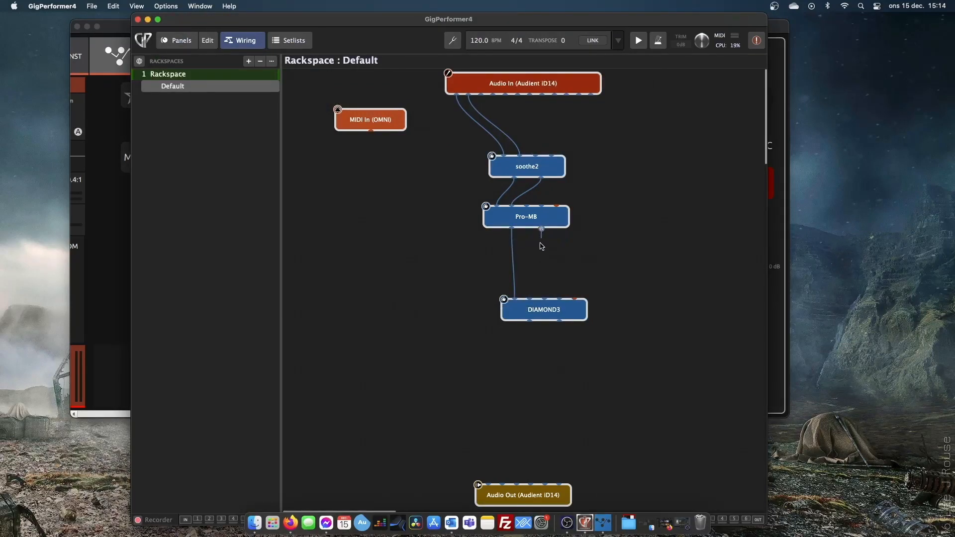
pyautogui.moveTo(541, 246); pyautogui.dragTo(530, 299)
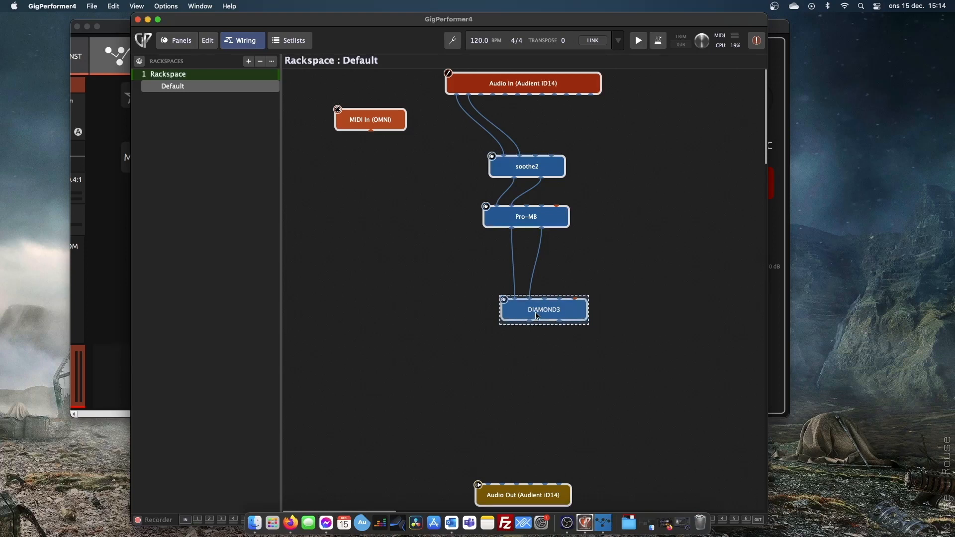
# Boost all four DIAMOND3 EQ bands, raising the HMF and HF frequencies toward 12k and 50k, and place its block closer beneath Pro-MB
pyautogui.doubleClick(538, 315)
pyautogui.moveTo(519, 103); pyautogui.dragTo(519, 88)
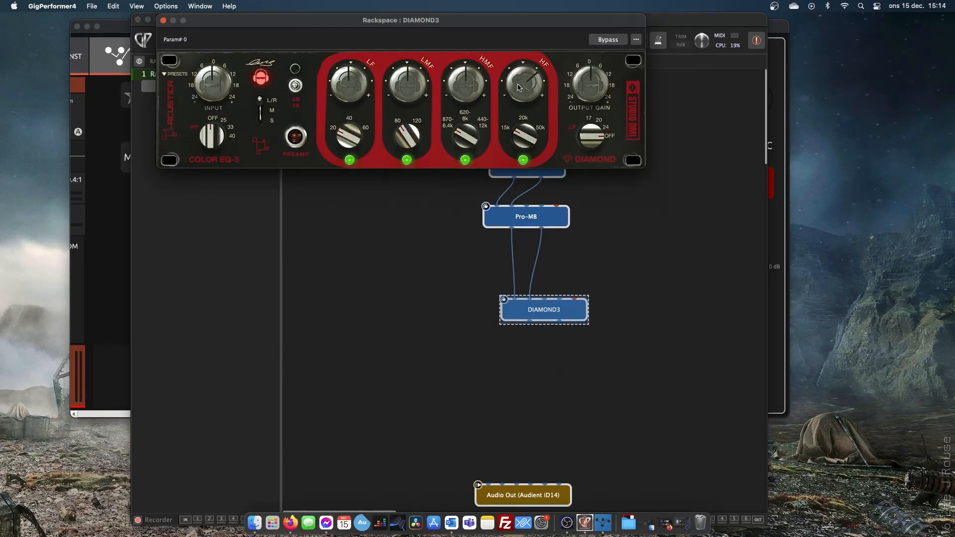
pyautogui.moveTo(524, 130); pyautogui.dragTo(518, 48)
pyautogui.moveTo(472, 92); pyautogui.dragTo(473, 70)
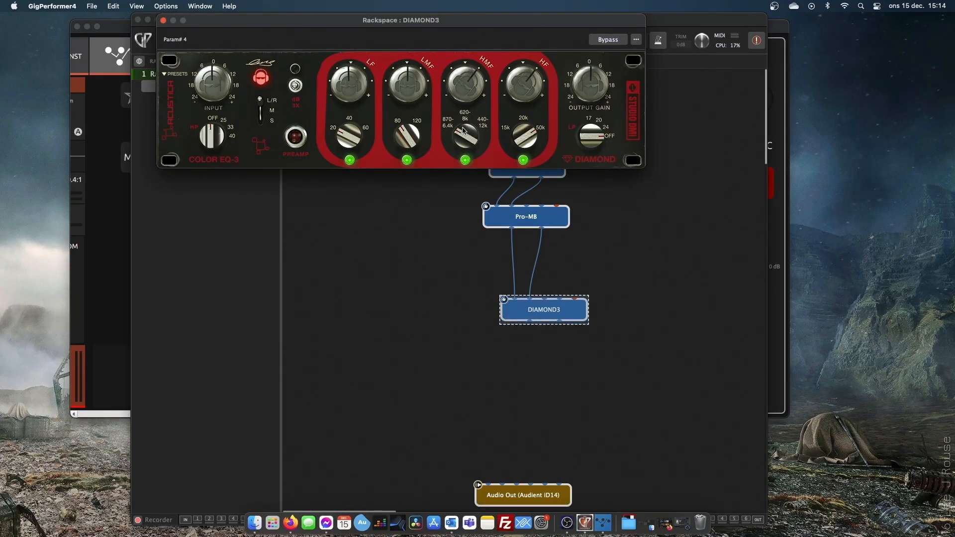
pyautogui.moveTo(461, 138); pyautogui.dragTo(474, 45)
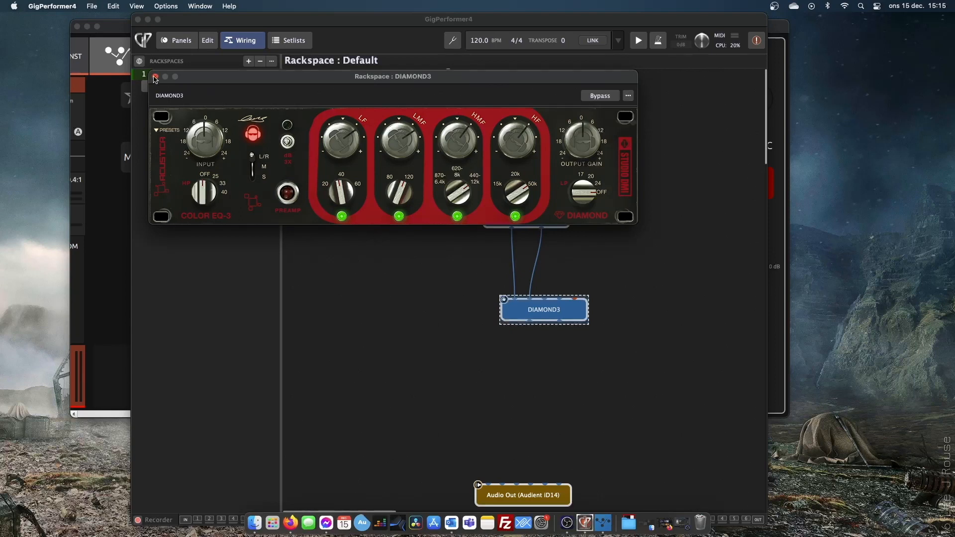
pyautogui.moveTo(593, 140); pyautogui.dragTo(591, 144)
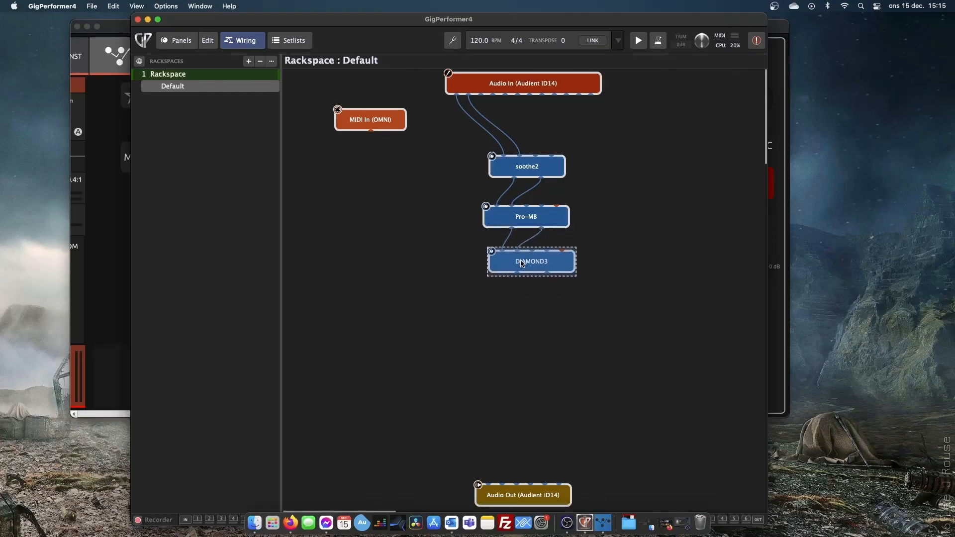
# Insert Newfangled Elevate (VST3) below DIAMOND3, close its editor, and wire both DIAMOND3 outputs to its two inputs
pyautogui.click(518, 318)
pyautogui.rightClick(518, 317)
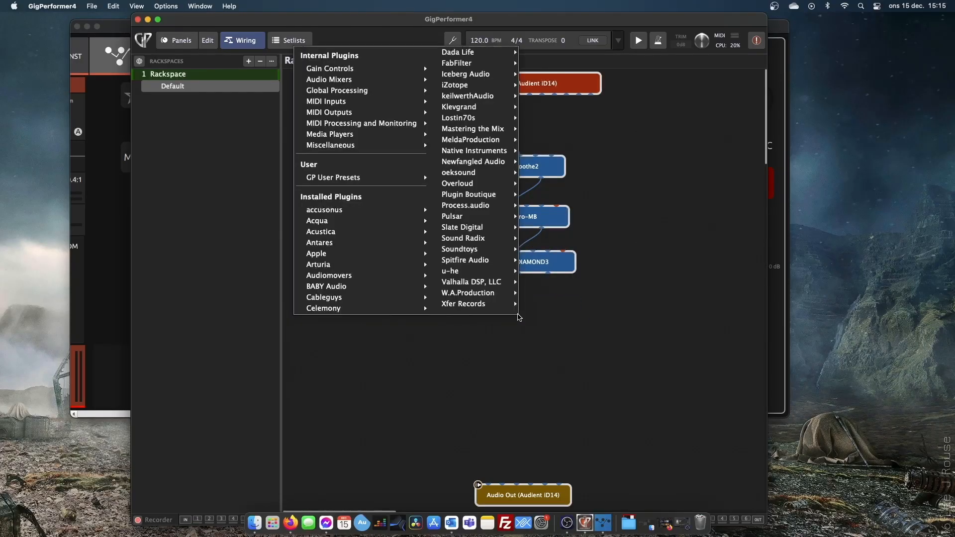
pyautogui.moveTo(500, 166)
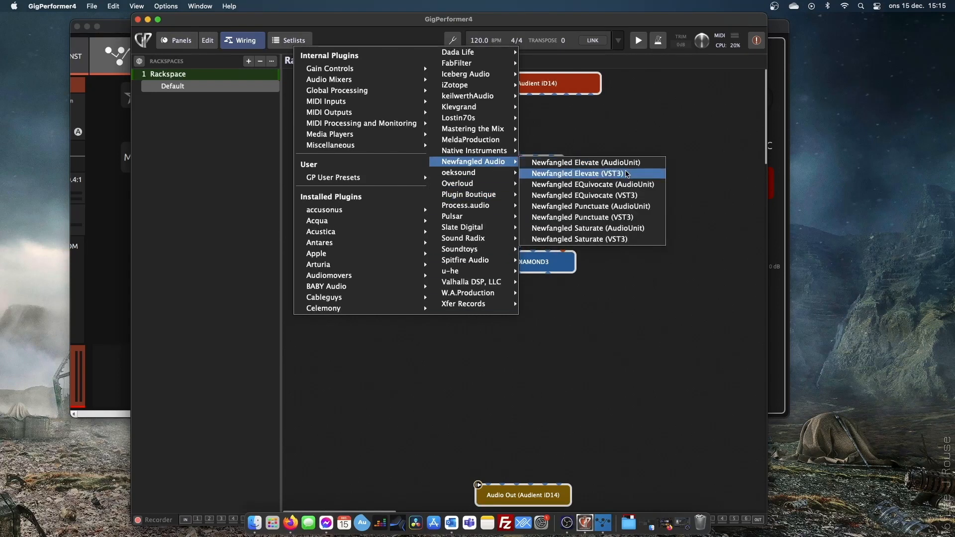
pyautogui.click(628, 174)
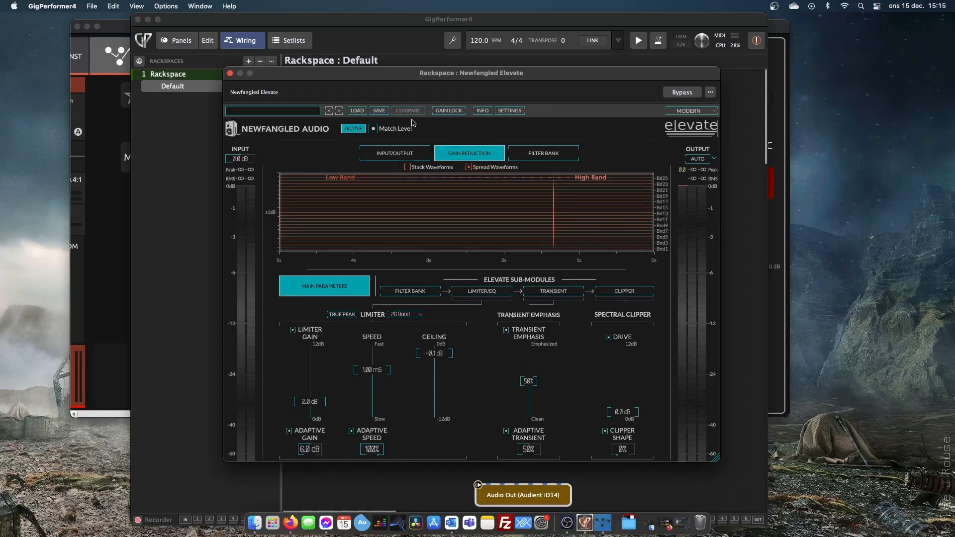
pyautogui.click(229, 73)
pyautogui.moveTo(506, 303); pyautogui.dragTo(481, 487)
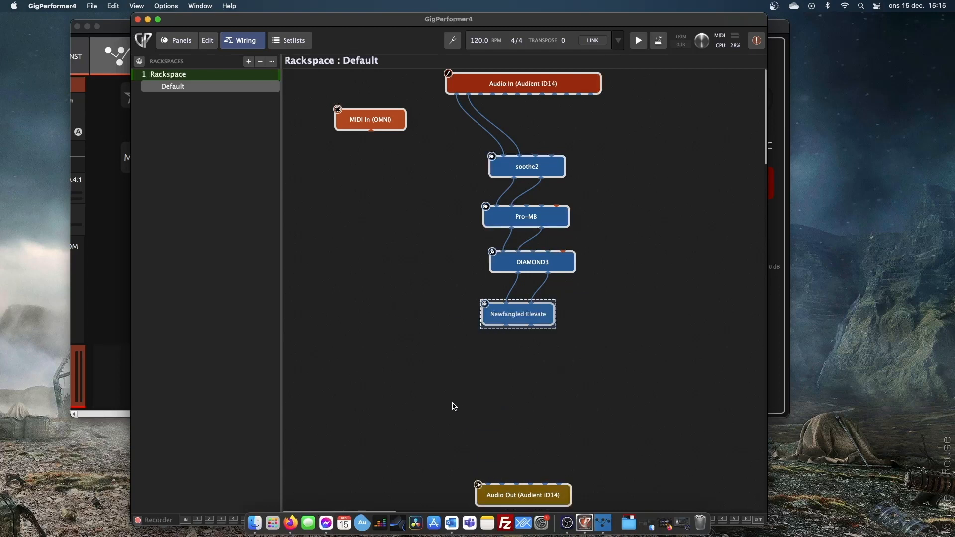
# Wire both Newfangled Elevate outputs to the first two Audio Out channels and shift the four-plugin chain aside to free the middle
pyautogui.moveTo(506, 327); pyautogui.dragTo(489, 486)
pyautogui.moveTo(531, 326); pyautogui.dragTo(503, 485)
pyautogui.moveTo(628, 329); pyautogui.dragTo(481, 134)
pyautogui.moveTo(519, 174); pyautogui.dragTo(650, 168)
pyautogui.click(519, 208)
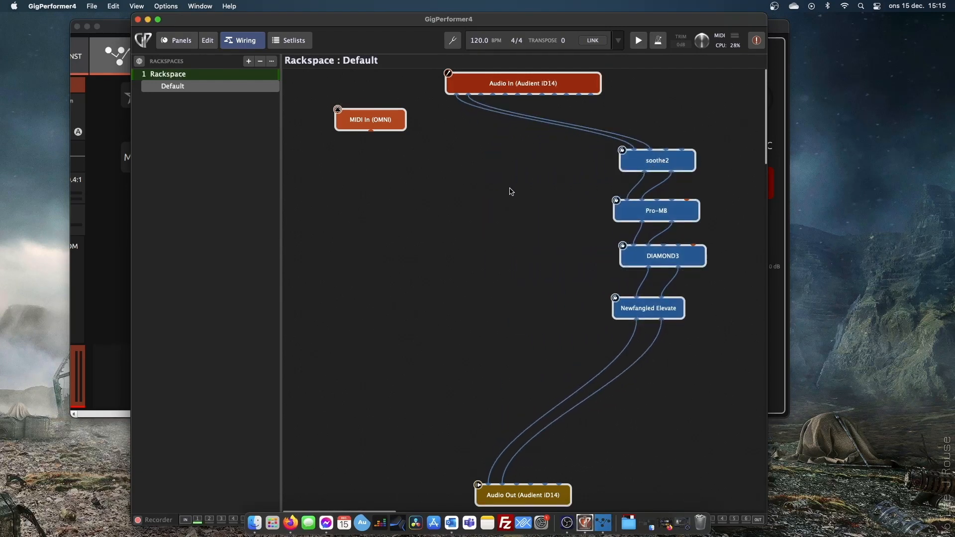